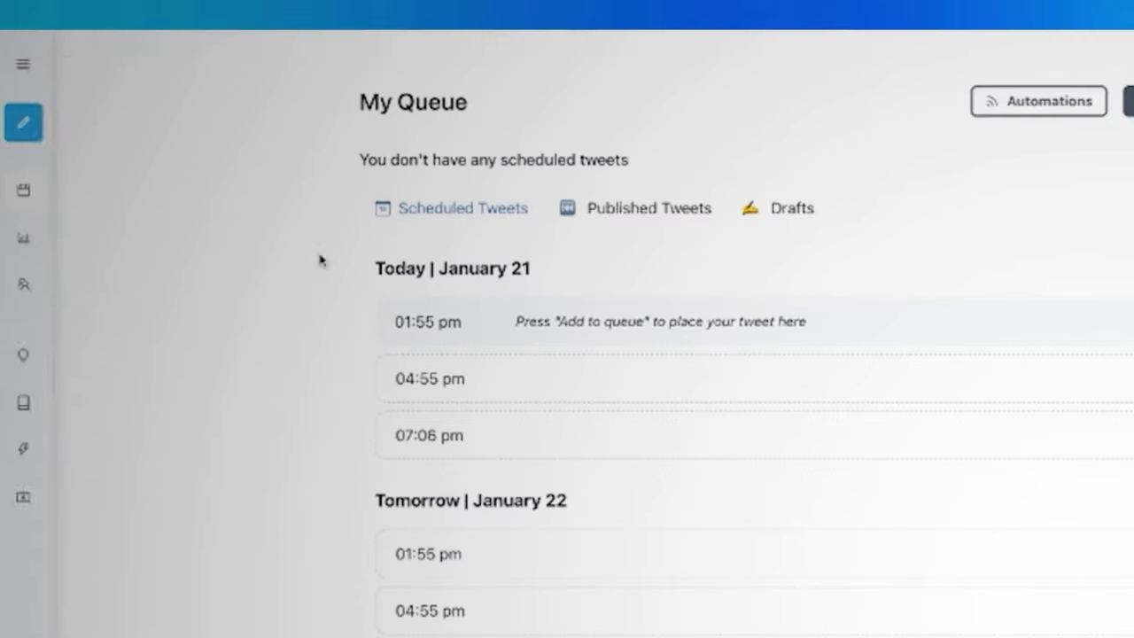
- Open Daily Inspiration to see AI-selected tweets about indie authors
{"action": "mouse_move", "coordinate": [94, 310]}
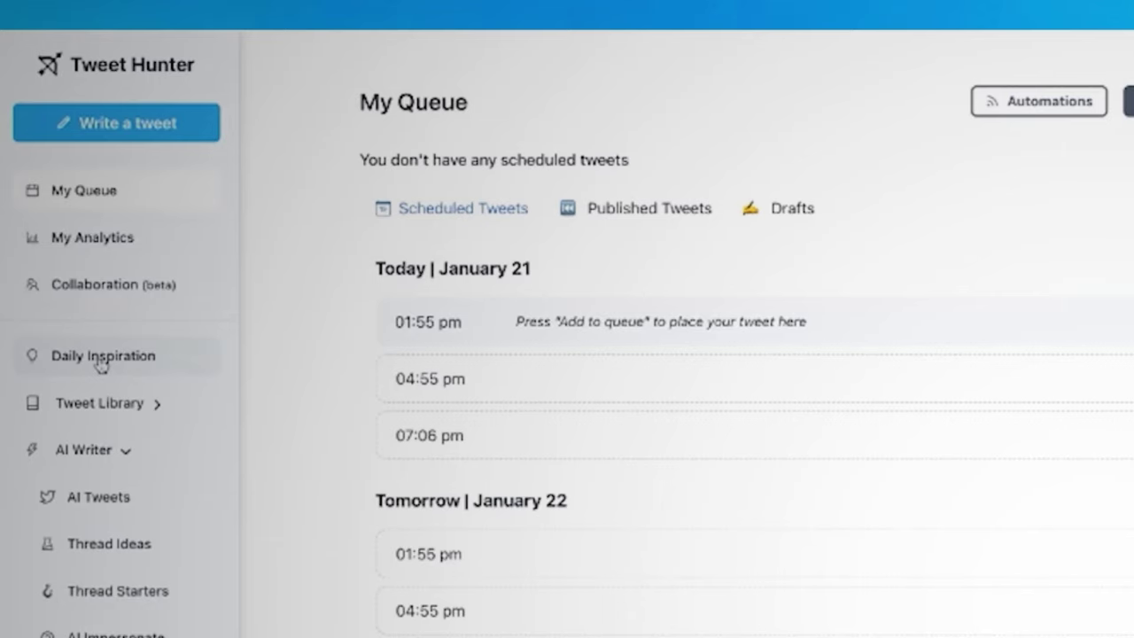
{"action": "left_click", "coordinate": [66, 317]}
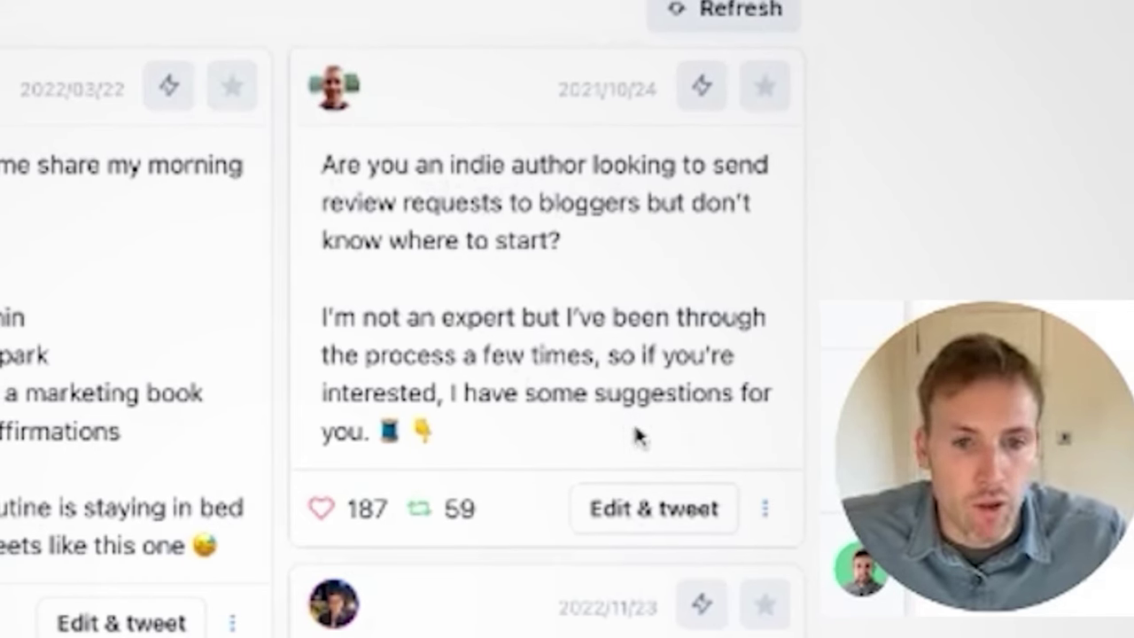
- Load the indie-author review-request tweet into the compose box with Edit & tweet
{"action": "left_click", "coordinate": [646, 519]}
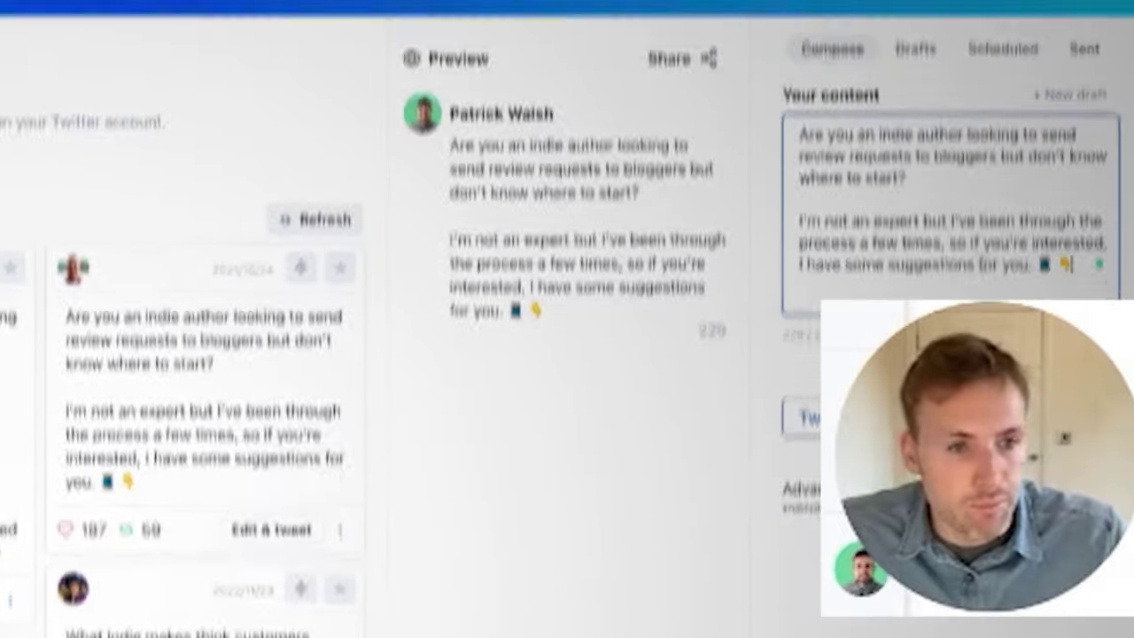
{"action": "key", "text": "ctrl+a"}
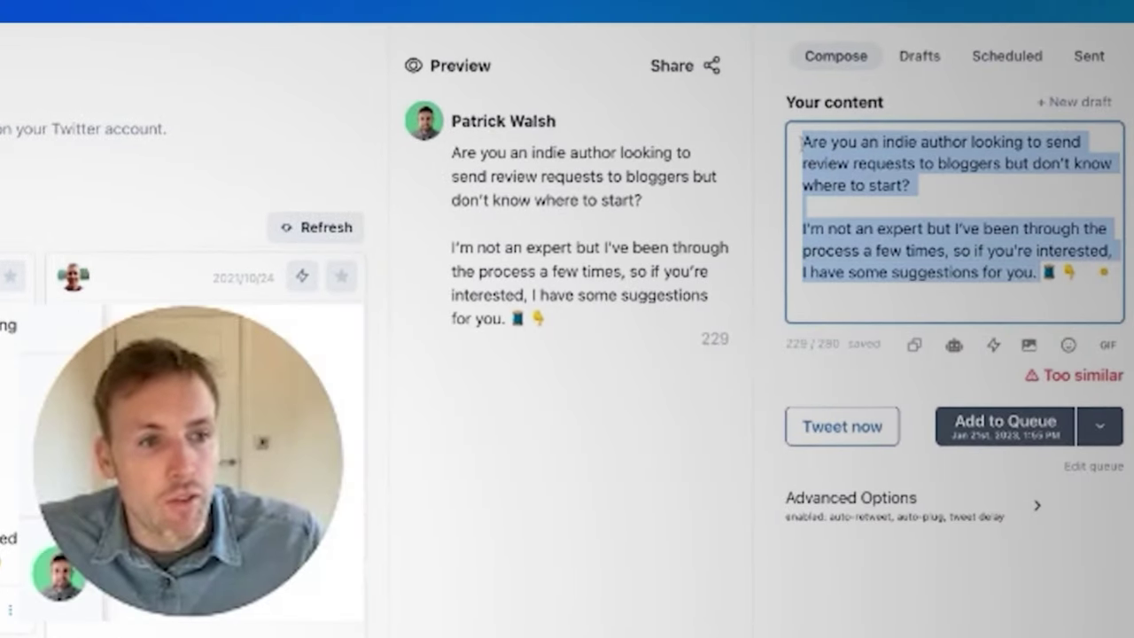
{"action": "left_click", "coordinate": [965, 273]}
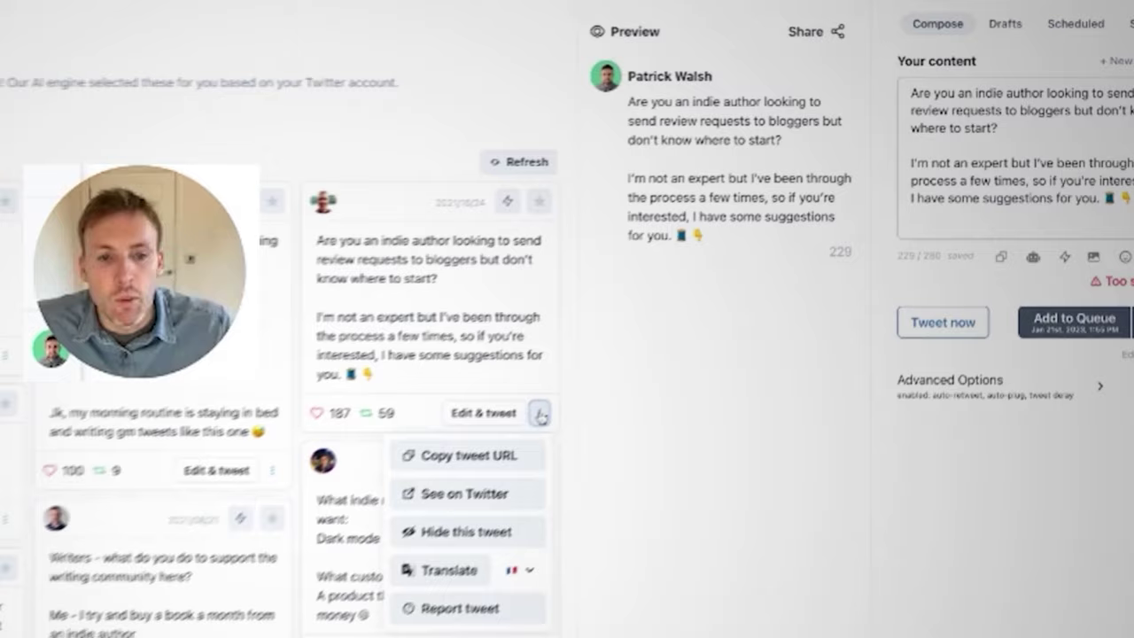
- Check the tweet's options menu, close it, and place the cursor in Your content
{"action": "left_click", "coordinate": [340, 538]}
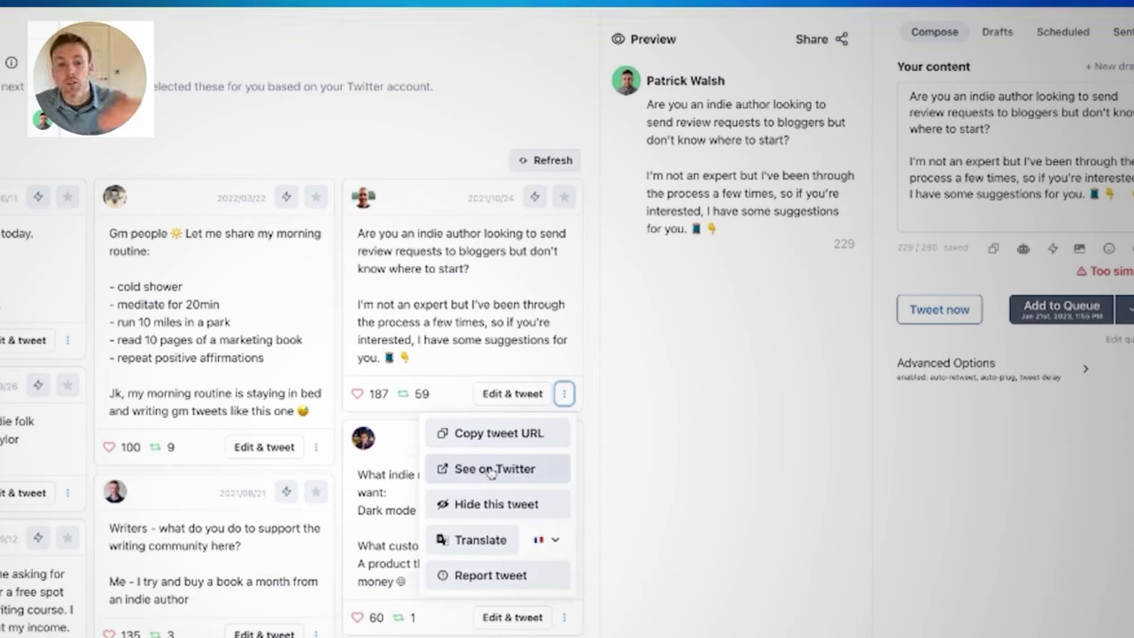
{"action": "left_click", "coordinate": [726, 298]}
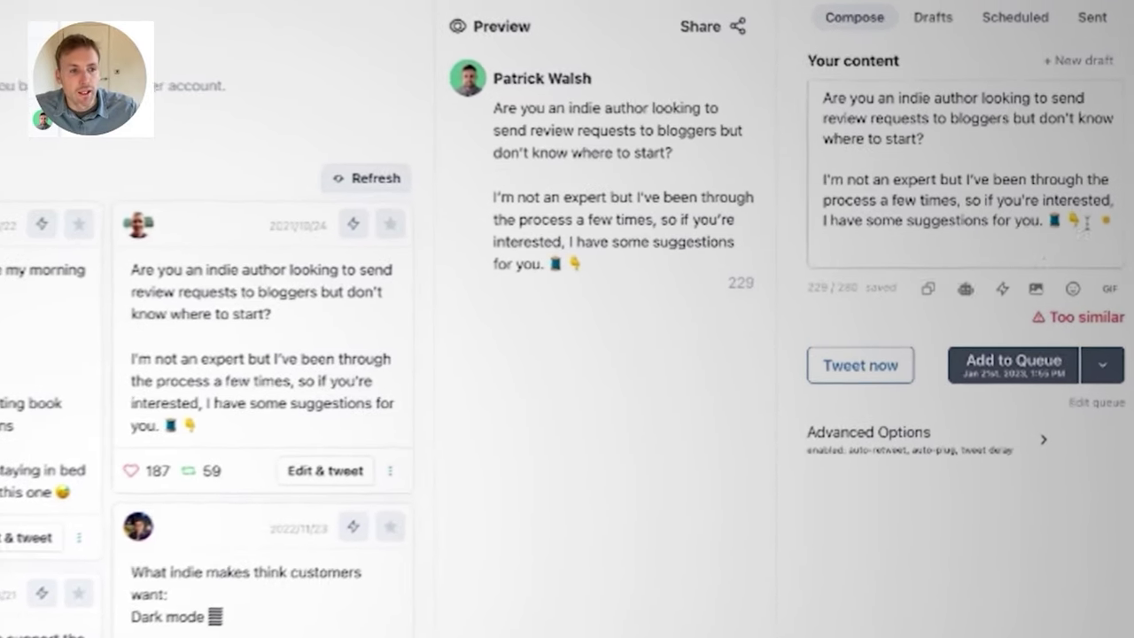
{"action": "left_click", "coordinate": [906, 190]}
{"action": "mouse_move", "coordinate": [1067, 328]}
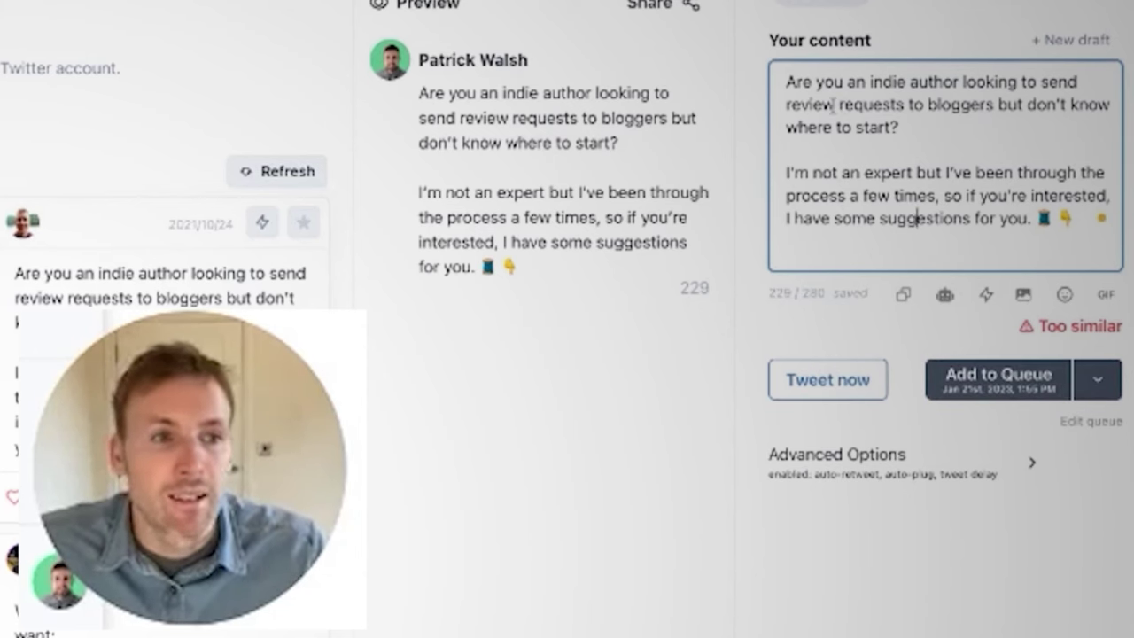
- Reword the draft, changing 'indie' to 'new' and 'bloggers' to 'newspapers'
{"action": "left_click_drag", "start_coordinate": [905, 126], "coordinate": [839, 103]}
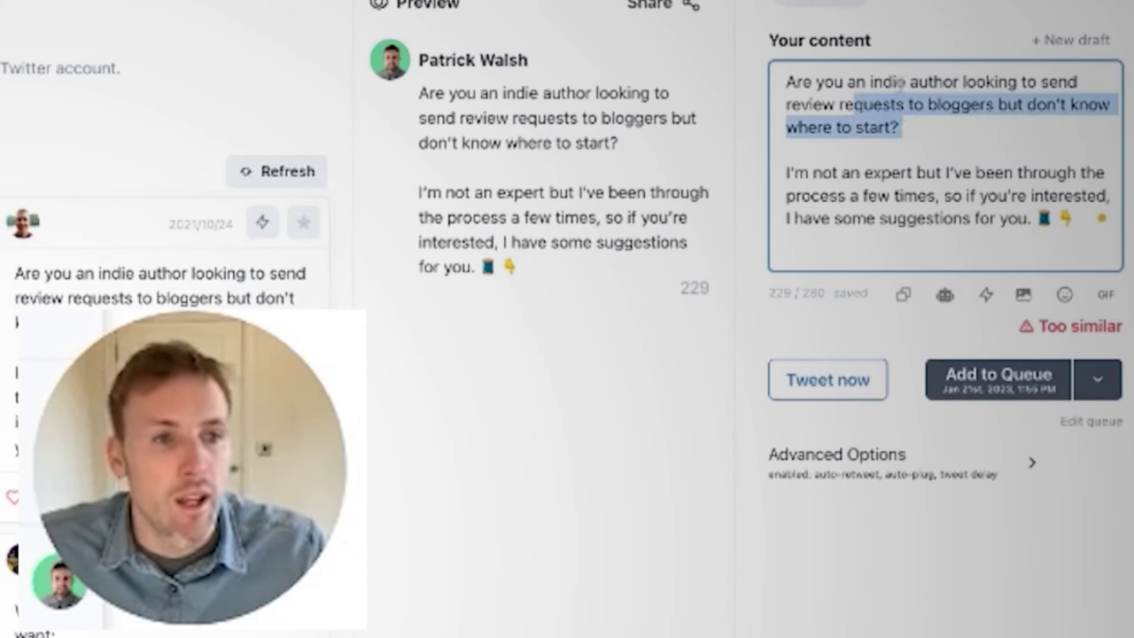
{"action": "left_click", "coordinate": [907, 81]}
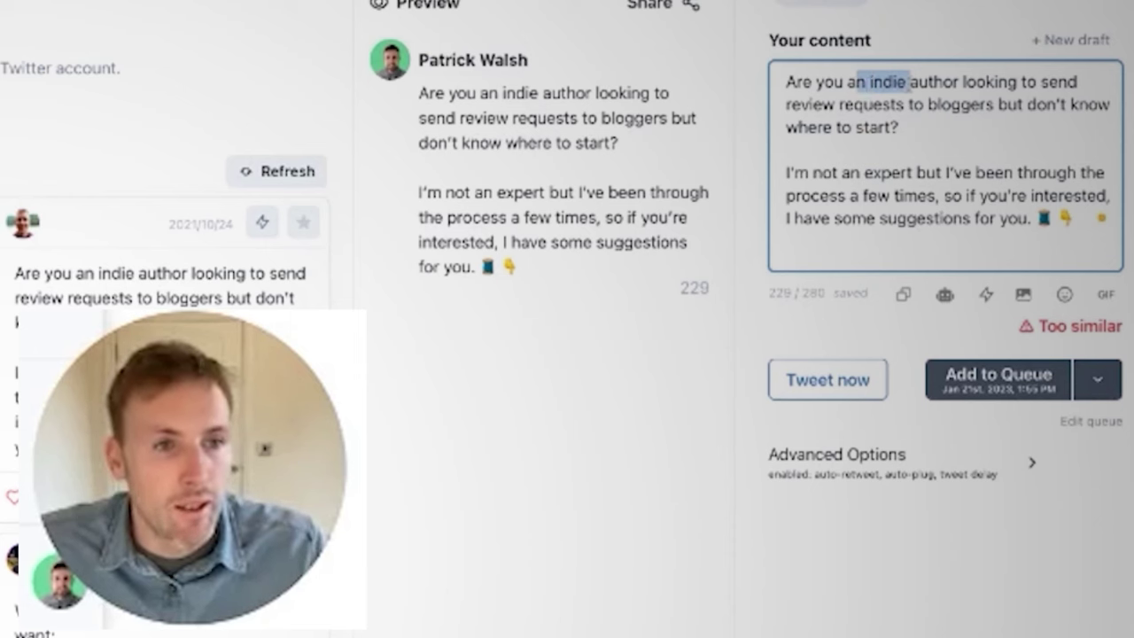
{"action": "type", "text": "new"}
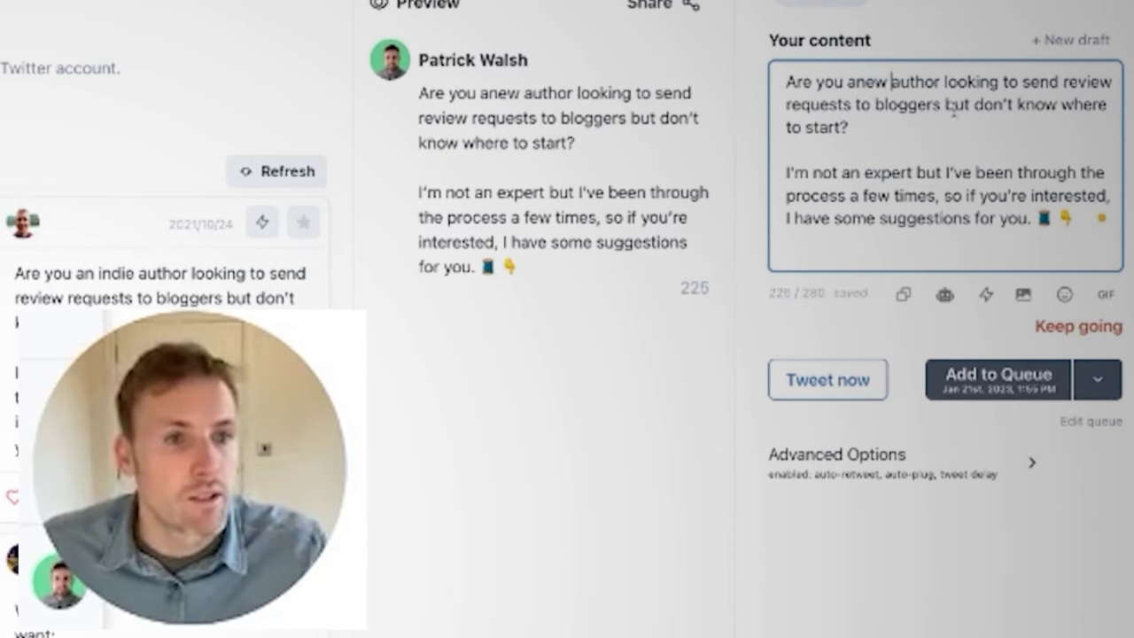
{"action": "left_click_drag", "start_coordinate": [875, 104], "coordinate": [942, 104]}
{"action": "type", "text": "newspapers"}
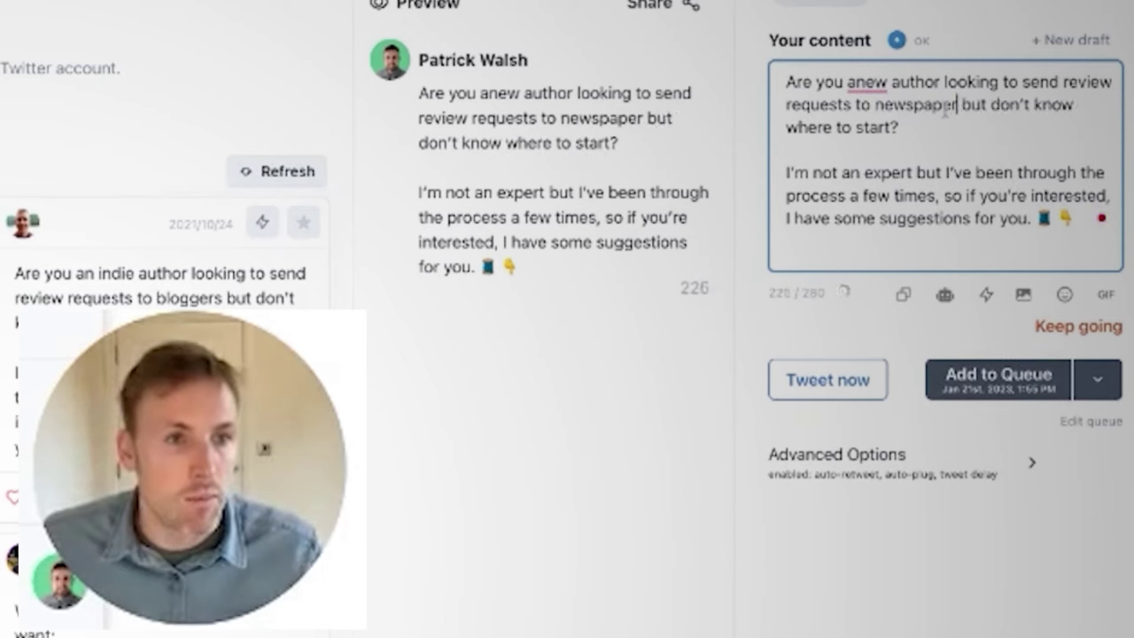
{"action": "left_click", "coordinate": [847, 82]}
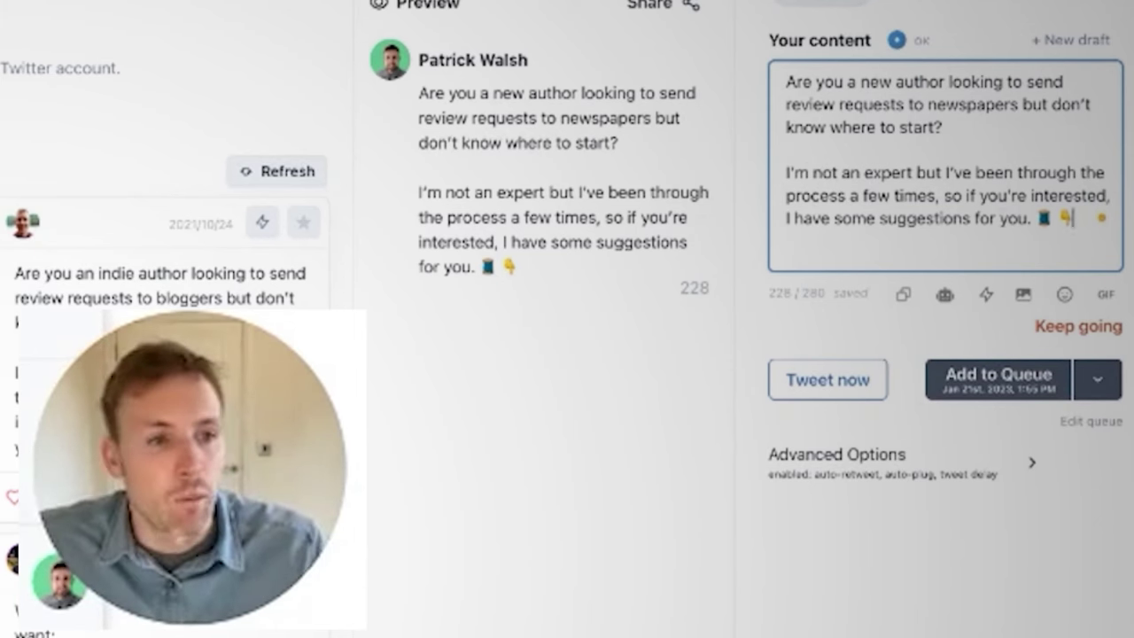
- Add a second thread tweet reading 'This is the first suggestion'
{"action": "key", "text": "Return"}
{"action": "key", "text": "Return"}
{"action": "key", "text": "Return"}
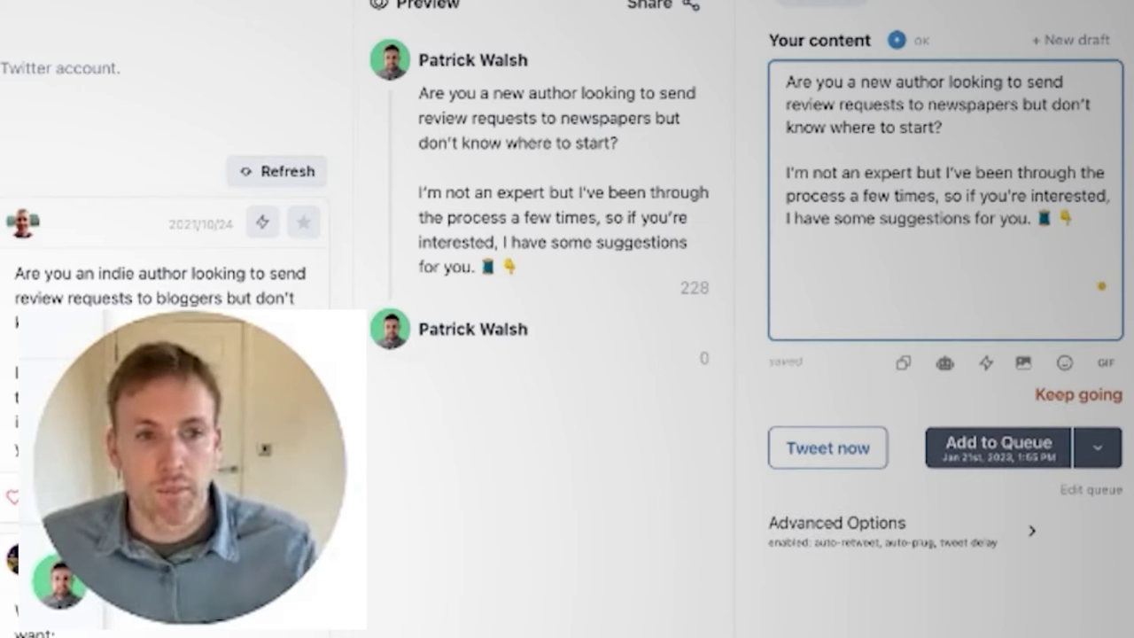
{"action": "type", "text": "This is th"}
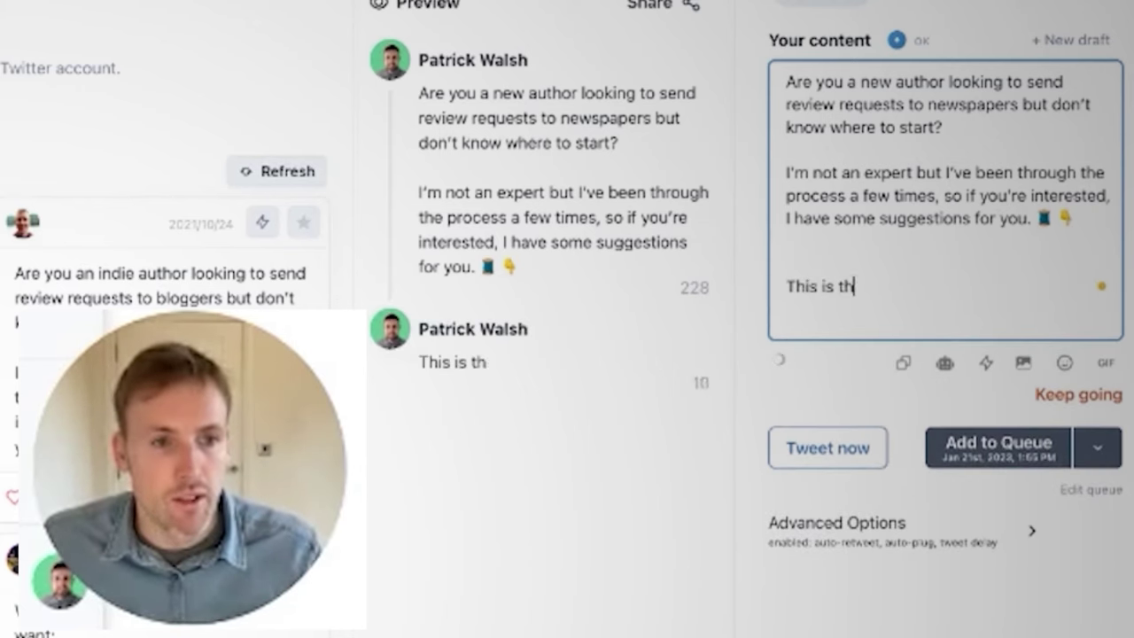
{"action": "type", "text": "e first suggestiong"}
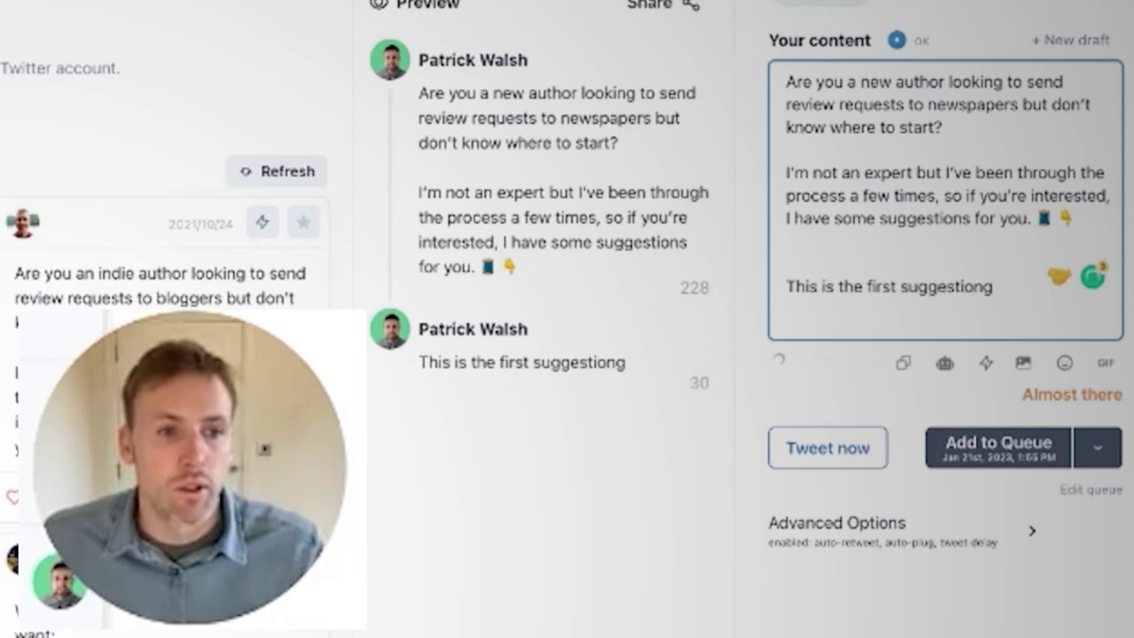
{"action": "key", "text": "BackSpace"}
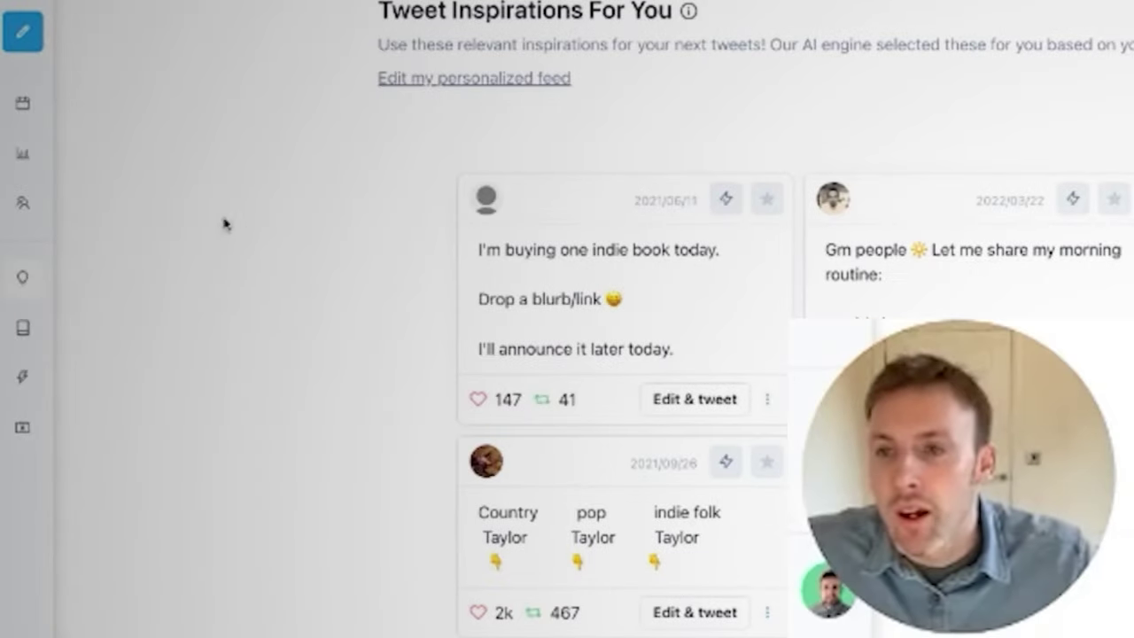
- Generate Thread Idea Generator ideas for the topic 'writing a book quickly'
{"action": "mouse_move", "coordinate": [60, 333]}
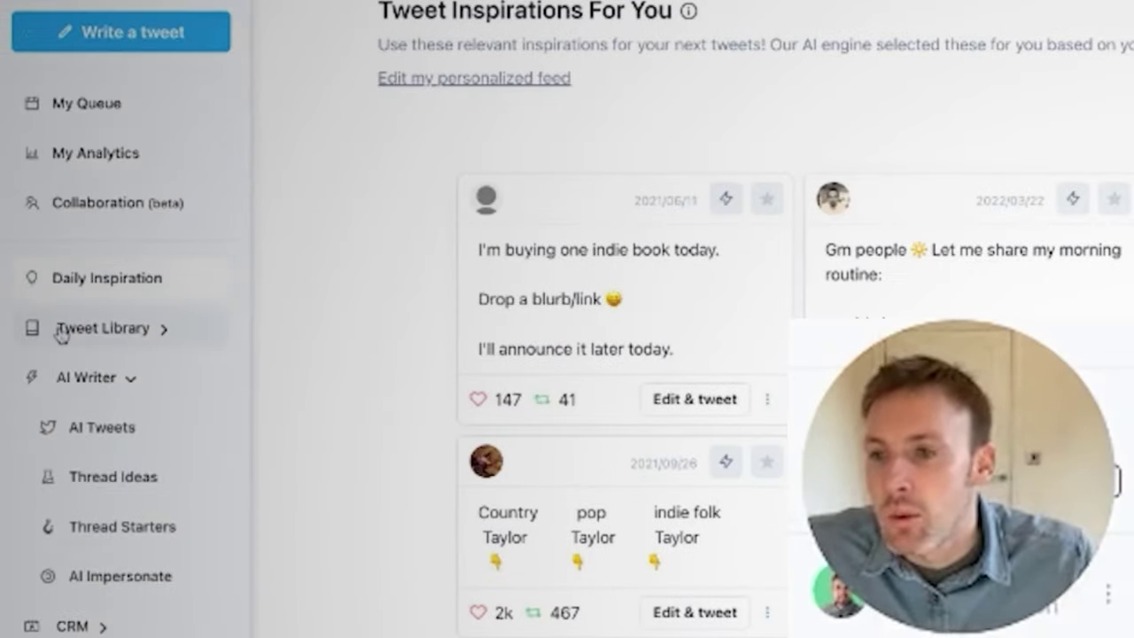
{"action": "left_click", "coordinate": [124, 483]}
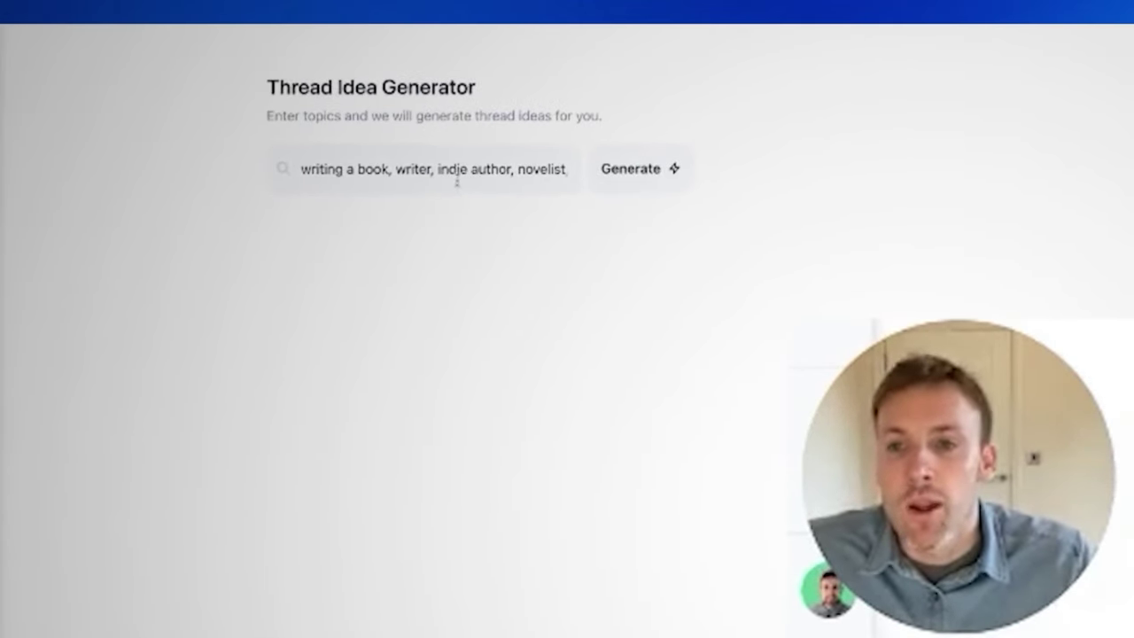
{"action": "left_click", "coordinate": [457, 173]}
{"action": "key", "text": "ctrl+a"}
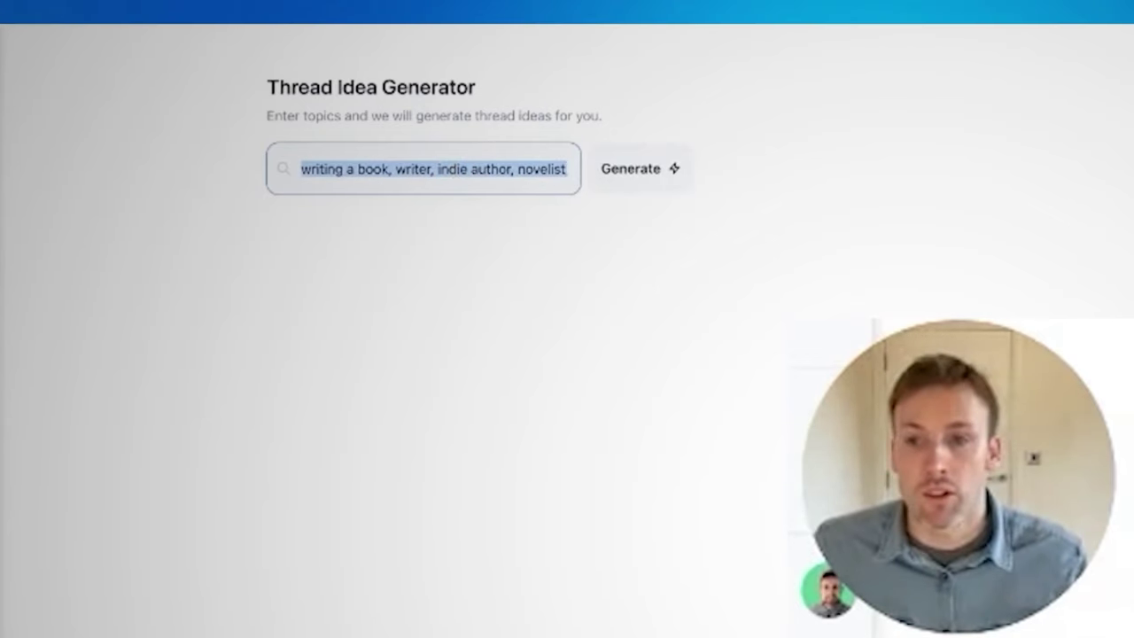
{"action": "type", "text": "writing a"}
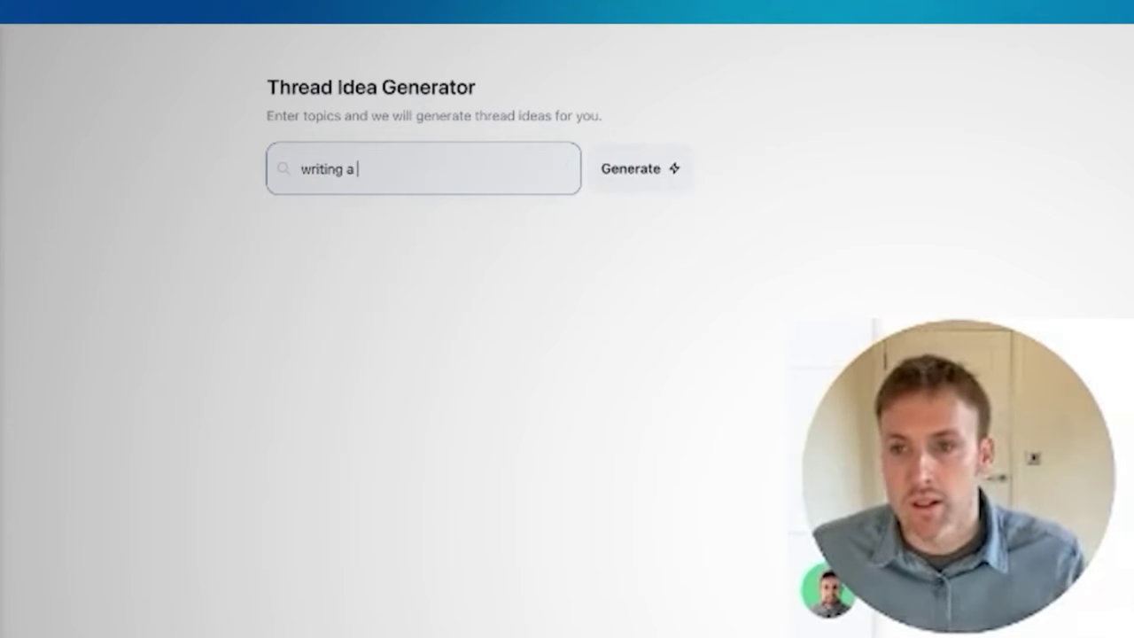
{"action": "type", "text": " book quickly"}
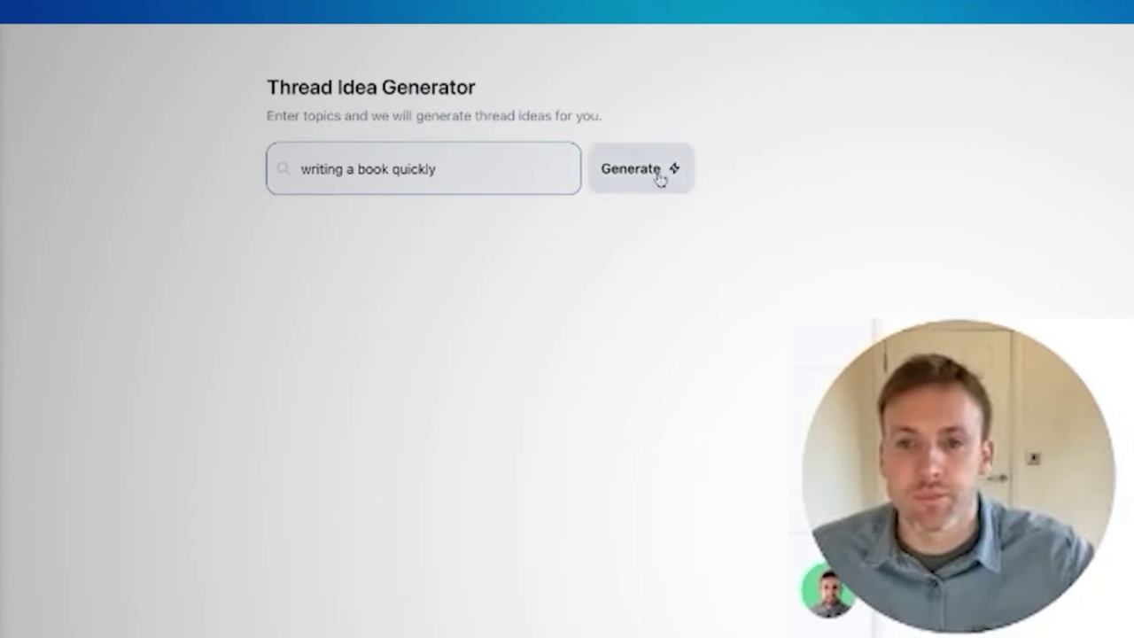
{"action": "left_click", "coordinate": [658, 175]}
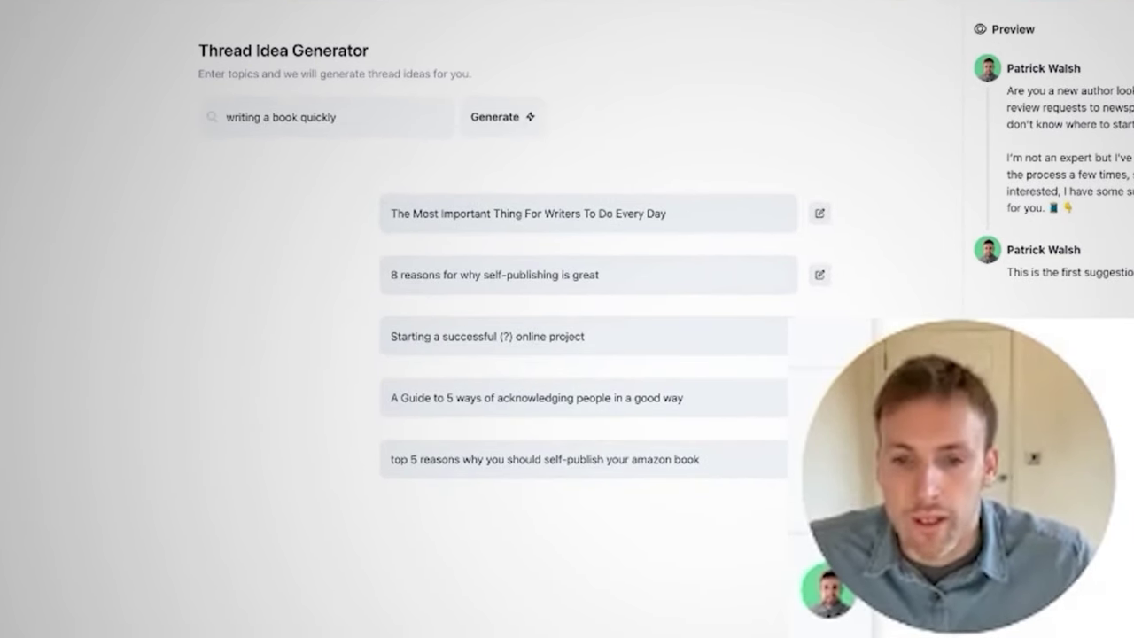
- Generate ideas for 'why self-publishing is better than traditional publishing' and pick '10 Reasons to Self-Publish'
{"action": "triple_click", "coordinate": [376, 113]}
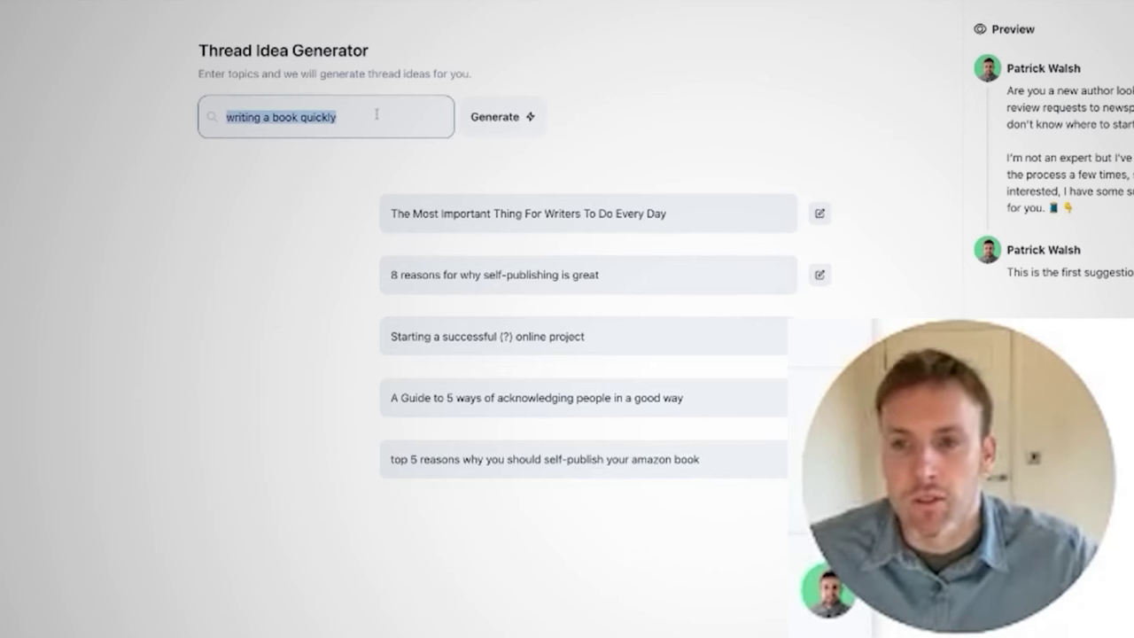
{"action": "type", "text": "why self-publishin"}
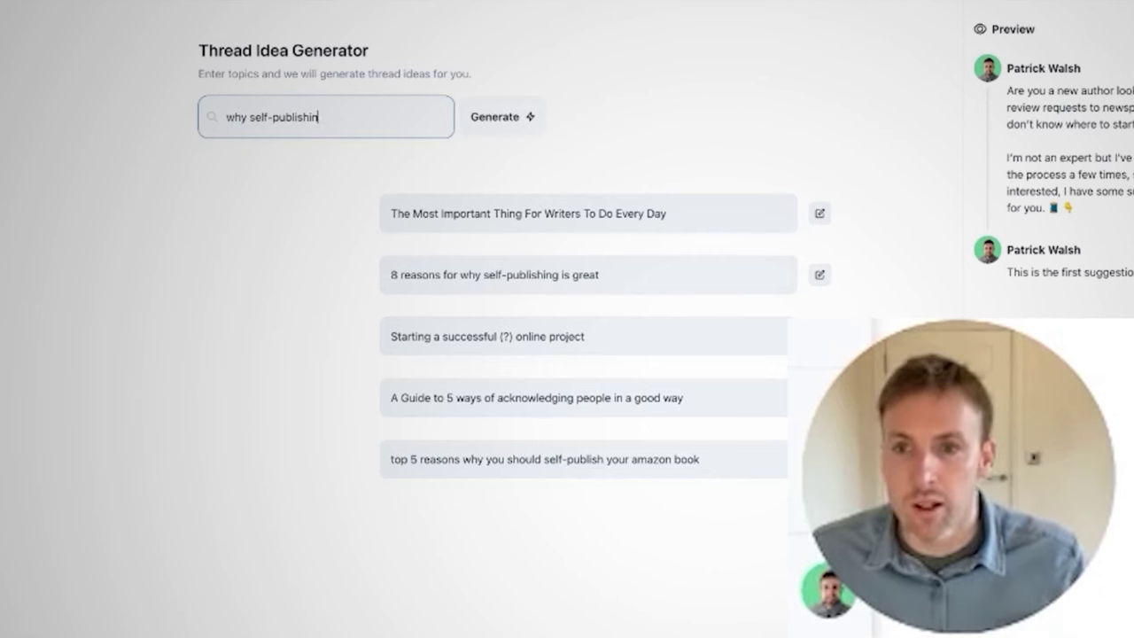
{"action": "type", "text": "g is better than traditional publishing"}
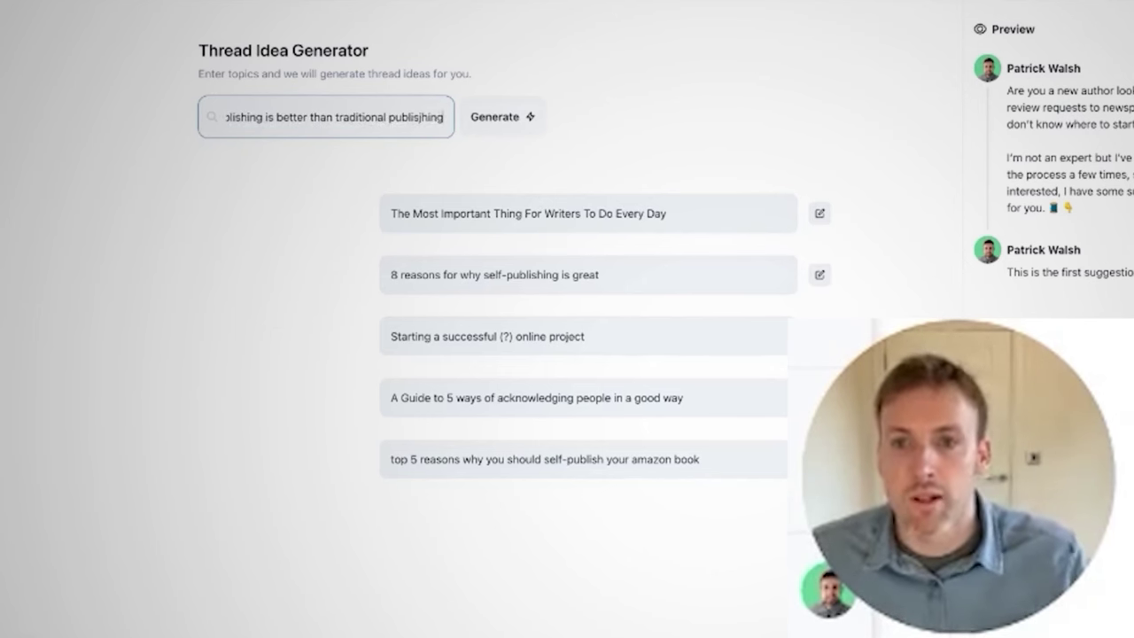
{"action": "key", "text": "BackSpace"}
{"action": "key", "text": "BackSpace"}
{"action": "key", "text": "BackSpace"}
{"action": "type", "text": "ing"}
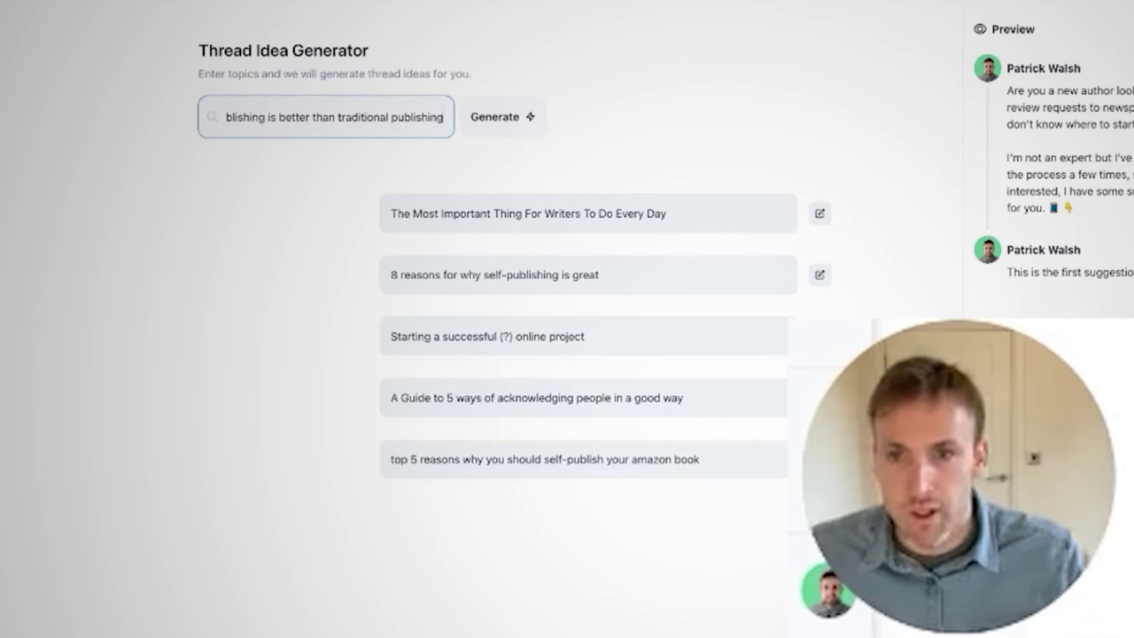
{"action": "left_click", "coordinate": [532, 117]}
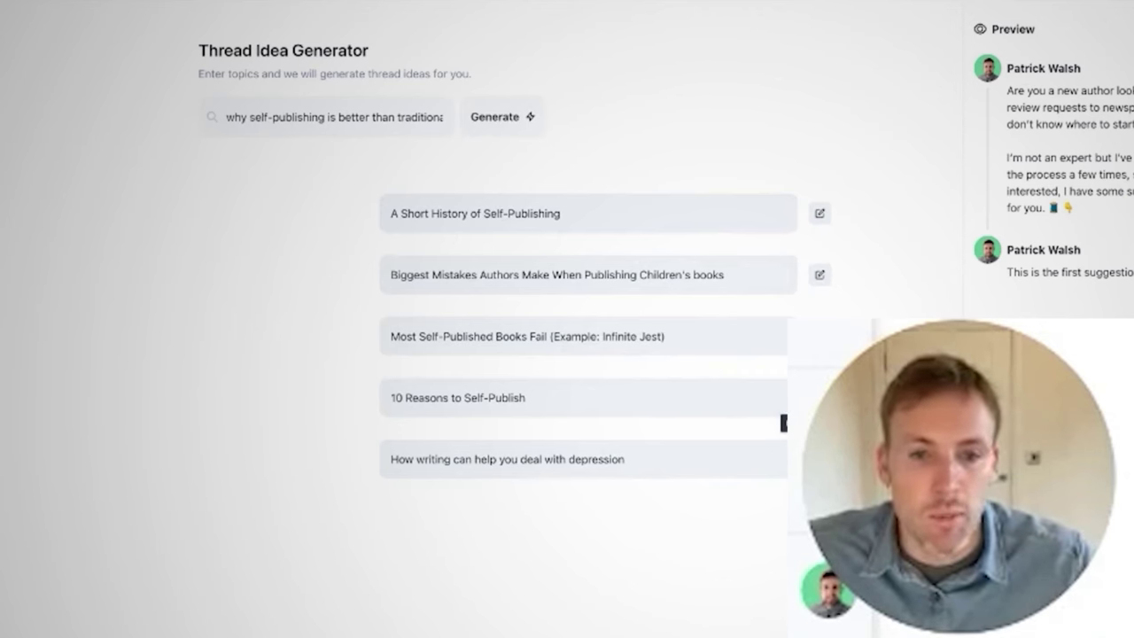
{"action": "left_click", "coordinate": [820, 396]}
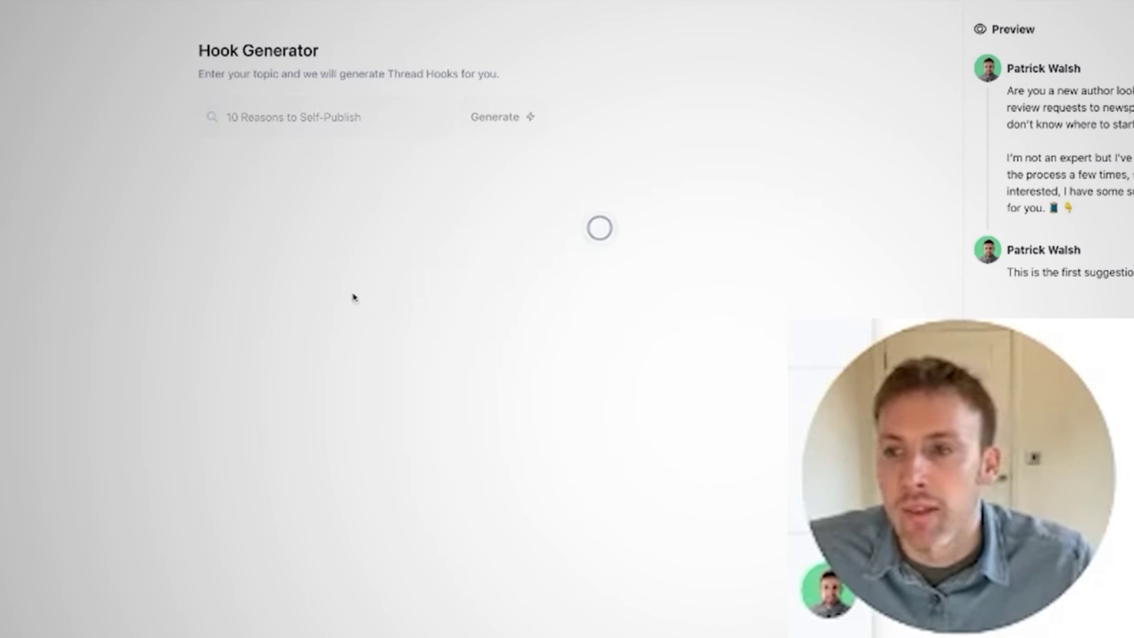
- Load the '10 simple reasons you should self-publish' hook into the compose box
{"action": "mouse_move", "coordinate": [17, 133]}
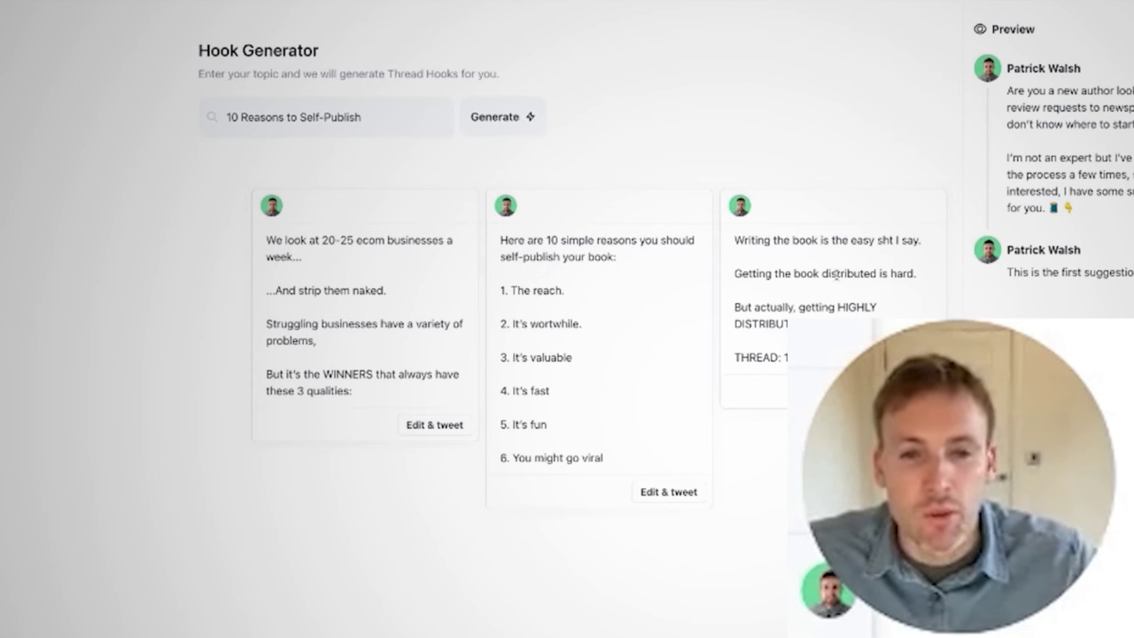
{"action": "left_click_drag", "start_coordinate": [733, 308], "coordinate": [851, 324]}
{"action": "left_click_drag", "start_coordinate": [747, 357], "coordinate": [842, 357]}
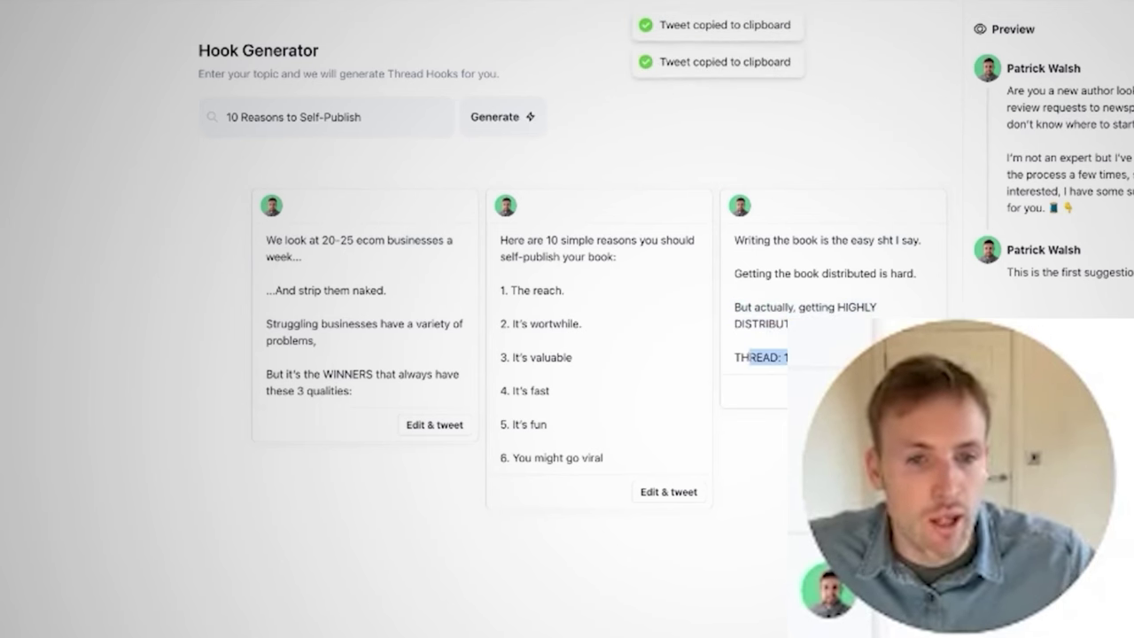
{"action": "left_click", "coordinate": [797, 363]}
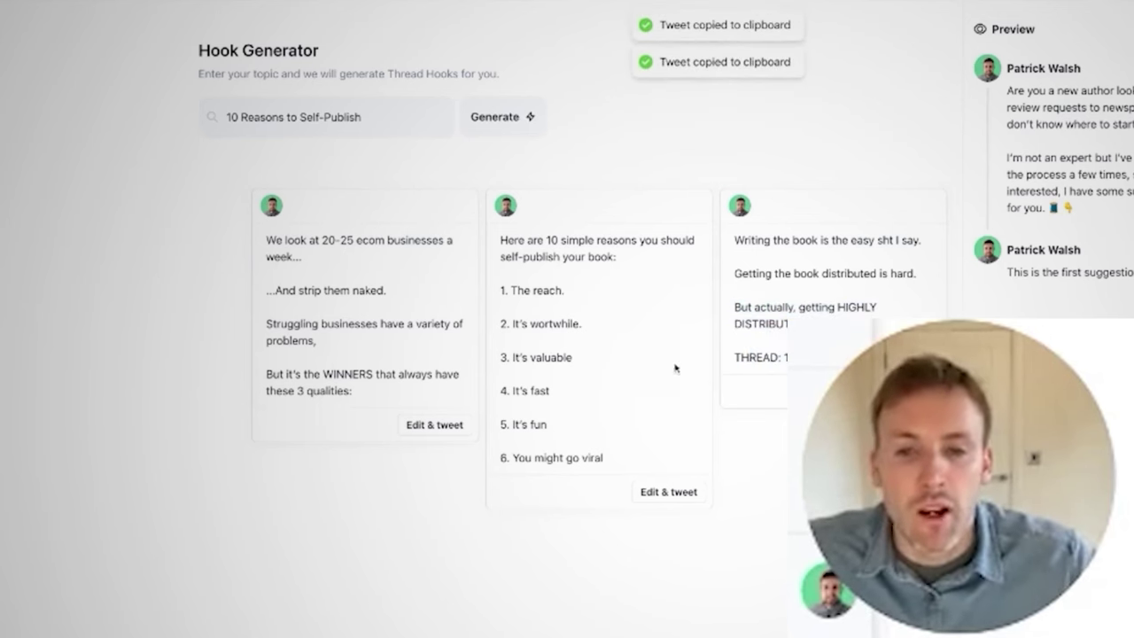
{"action": "left_click", "coordinate": [672, 492]}
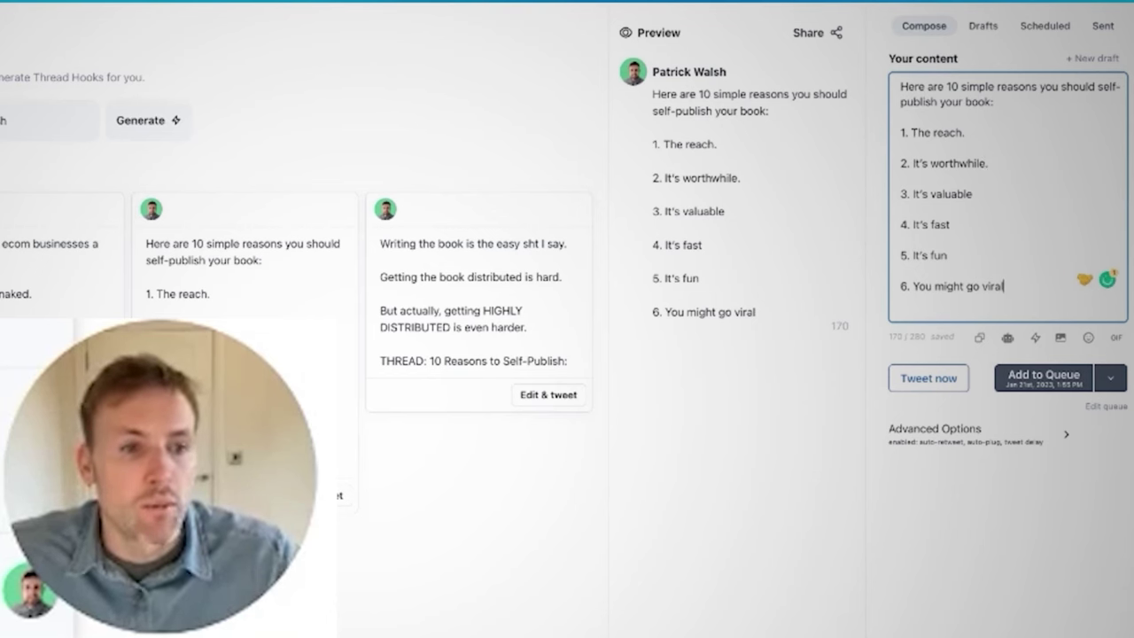
- Add a tweet '1. Read - here is more details' and check TweetPredict (1%)
{"action": "key", "text": "Return"}
{"action": "key", "text": "Return"}
{"action": "key", "text": "Return"}
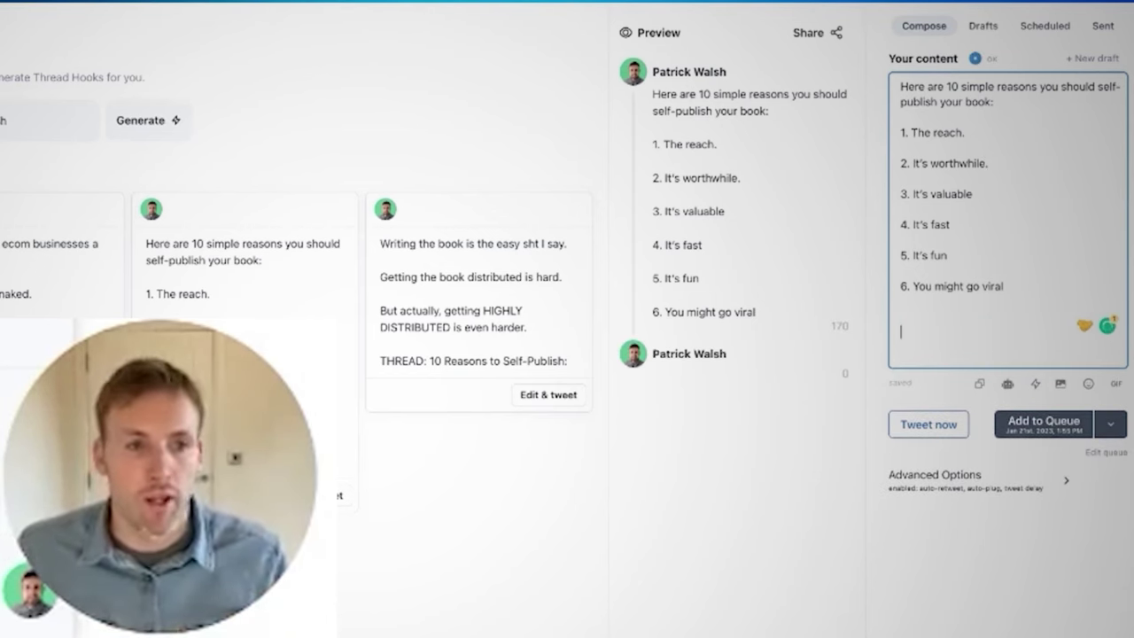
{"action": "type", "text": "1. Read - here is more details"}
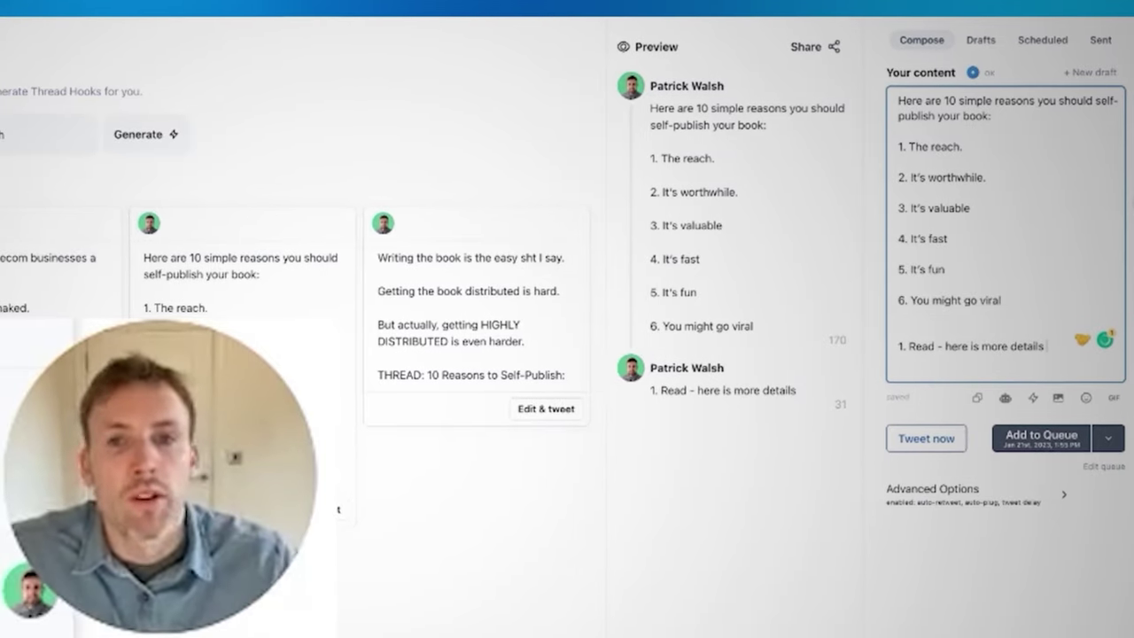
{"action": "left_click", "coordinate": [977, 90]}
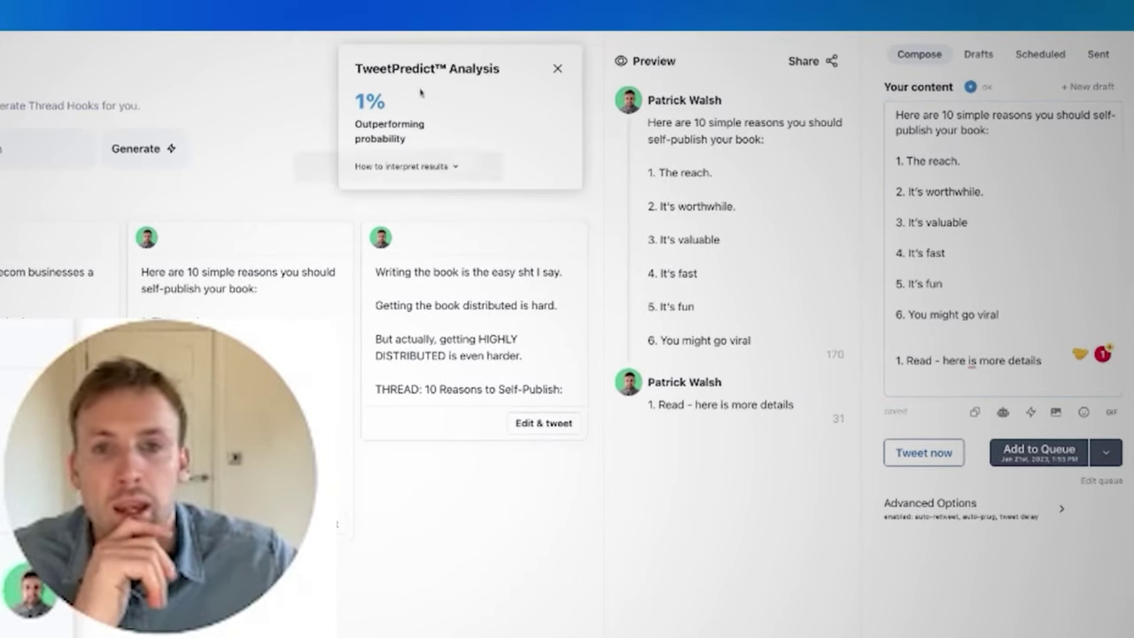
- Highlight the TweetPredict analysis heading and the 1% score
{"action": "left_click_drag", "start_coordinate": [356, 68], "coordinate": [494, 69]}
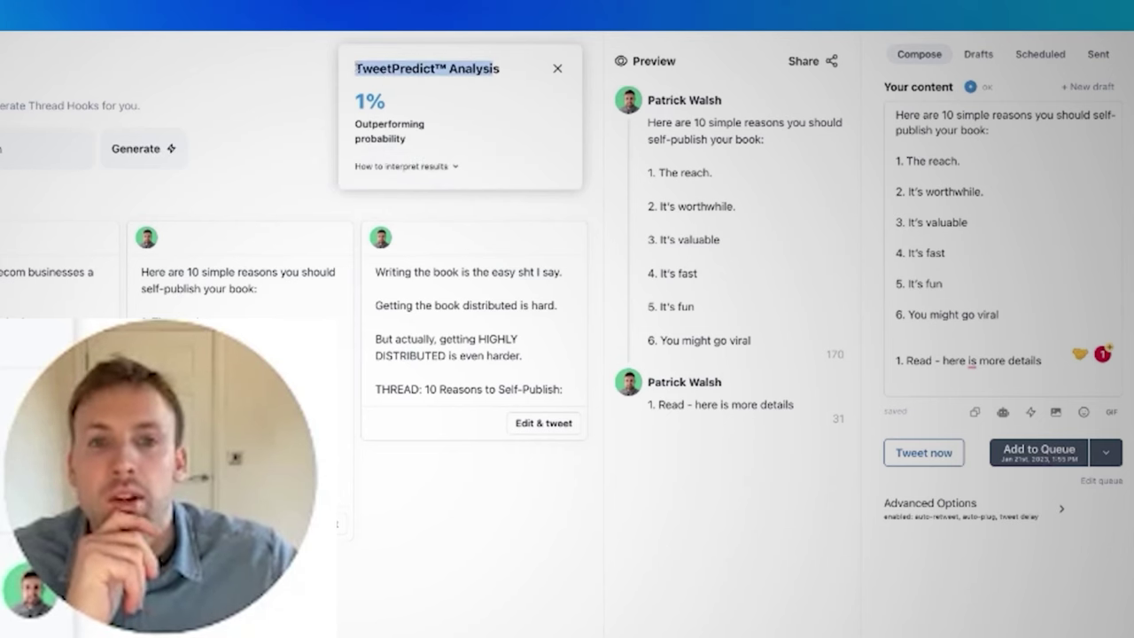
{"action": "left_click", "coordinate": [501, 77]}
{"action": "left_click_drag", "start_coordinate": [425, 148], "coordinate": [354, 93]}
{"action": "left_click", "coordinate": [361, 72]}
{"action": "mouse_move", "coordinate": [378, 104]}
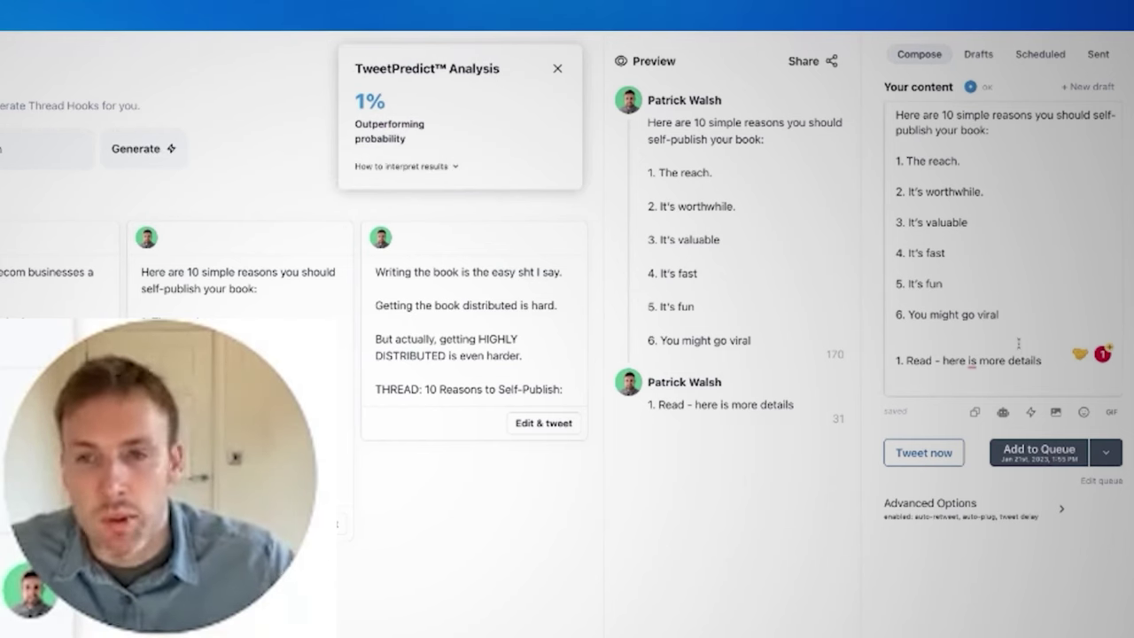
- Delete the six numbered reasons and blank line, merging the draft into one 0%-scoring tweet
{"action": "left_click_drag", "start_coordinate": [998, 313], "coordinate": [883, 156]}
{"action": "key", "text": "BackSpace"}
{"action": "key", "text": "BackSpace"}
{"action": "key", "text": "BackSpace"}
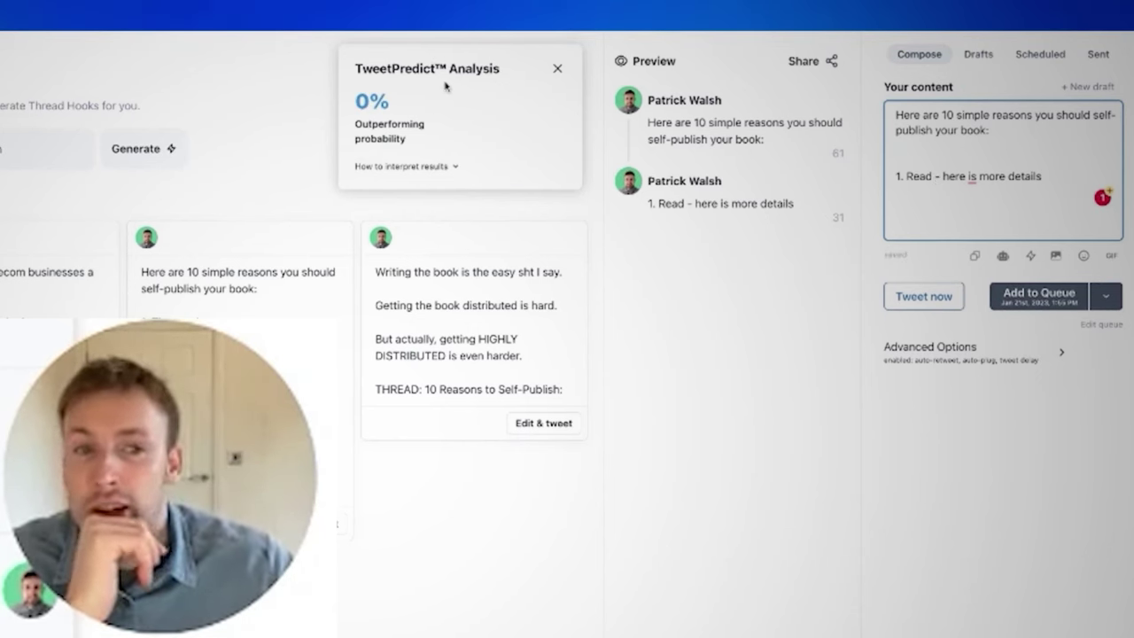
{"action": "mouse_move", "coordinate": [390, 131]}
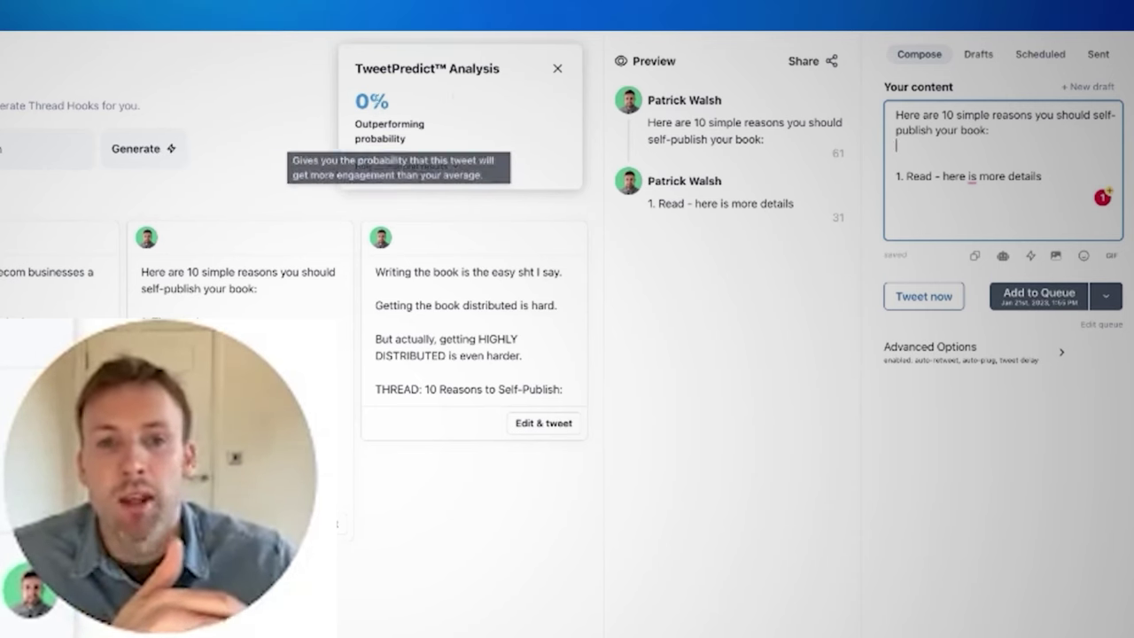
{"action": "left_click_drag", "start_coordinate": [353, 96], "coordinate": [396, 109]}
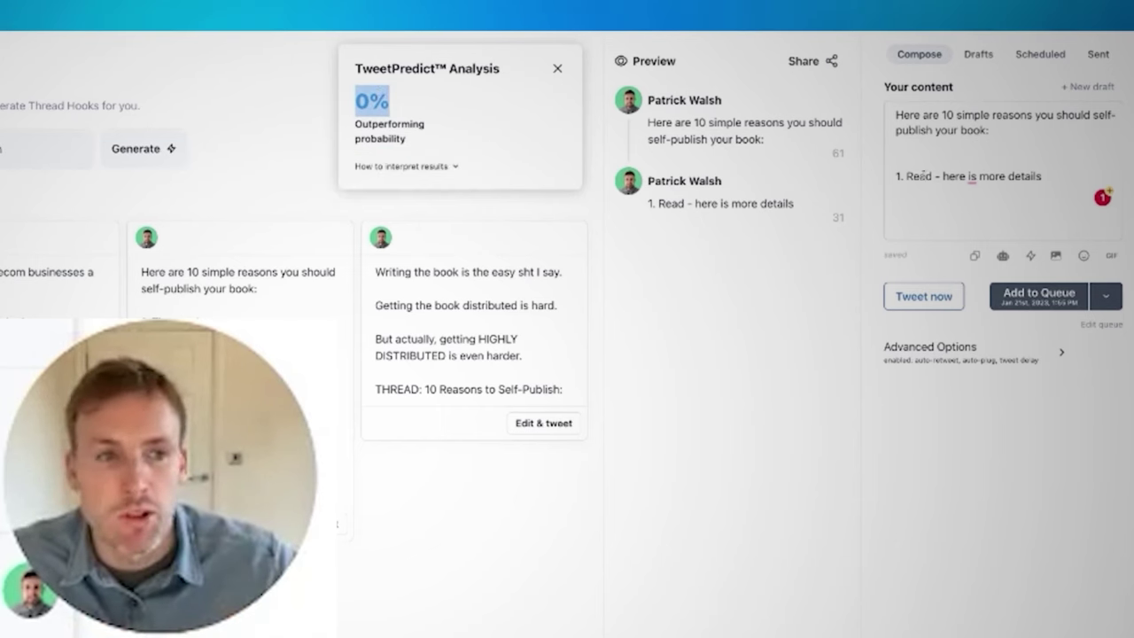
{"action": "left_click", "coordinate": [961, 159]}
{"action": "key", "text": "BackSpace"}
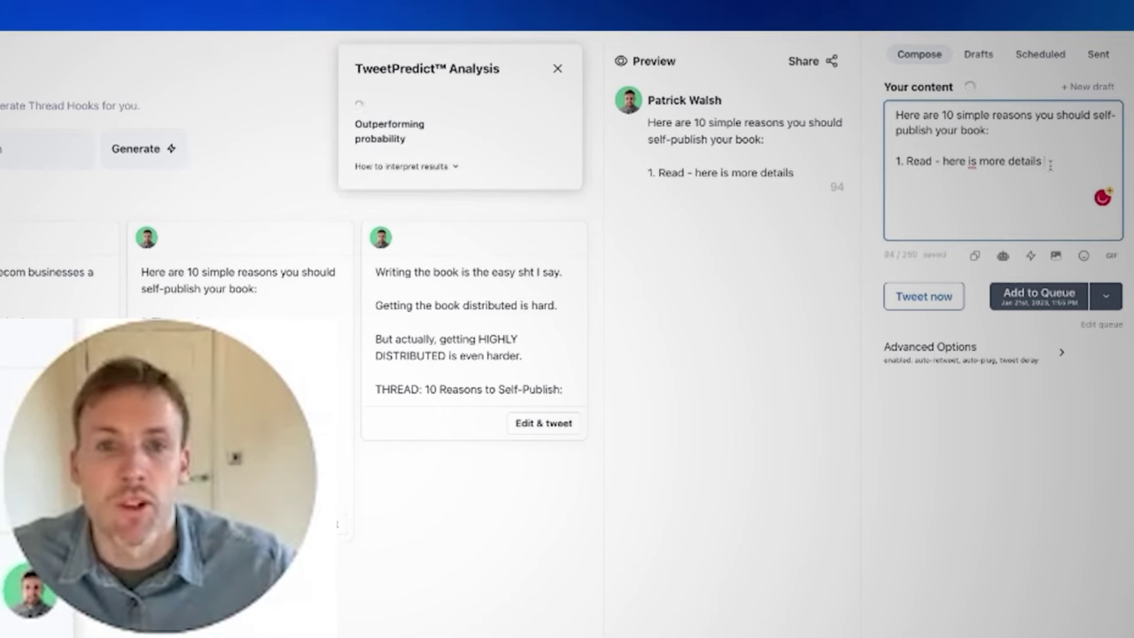
{"action": "mouse_move", "coordinate": [423, 97]}
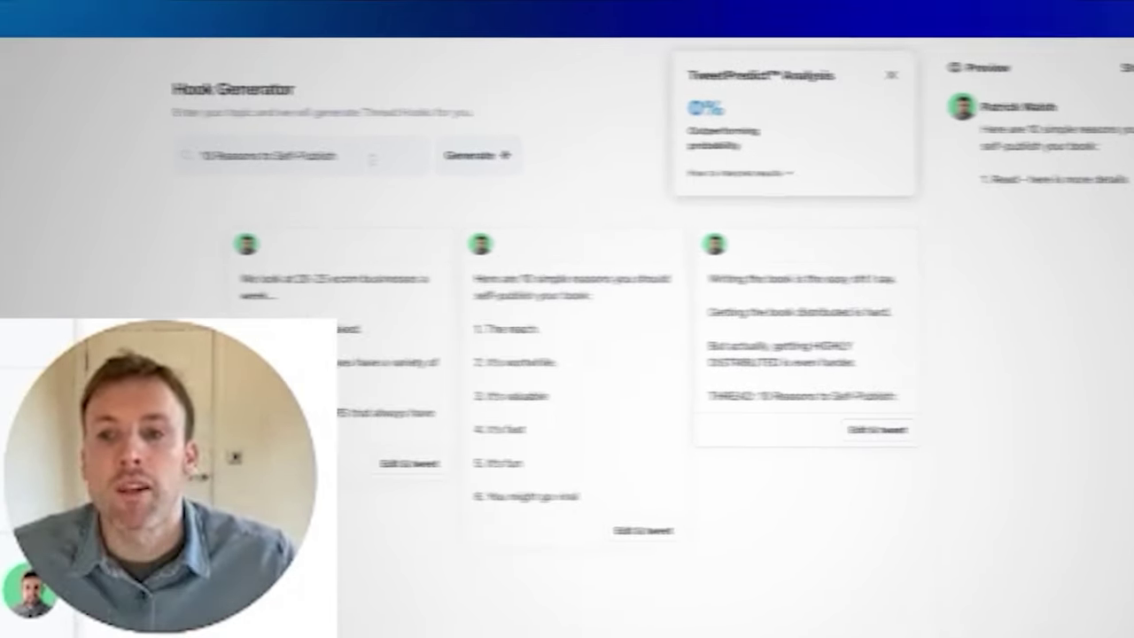
{"action": "triple_click", "coordinate": [37, 151]}
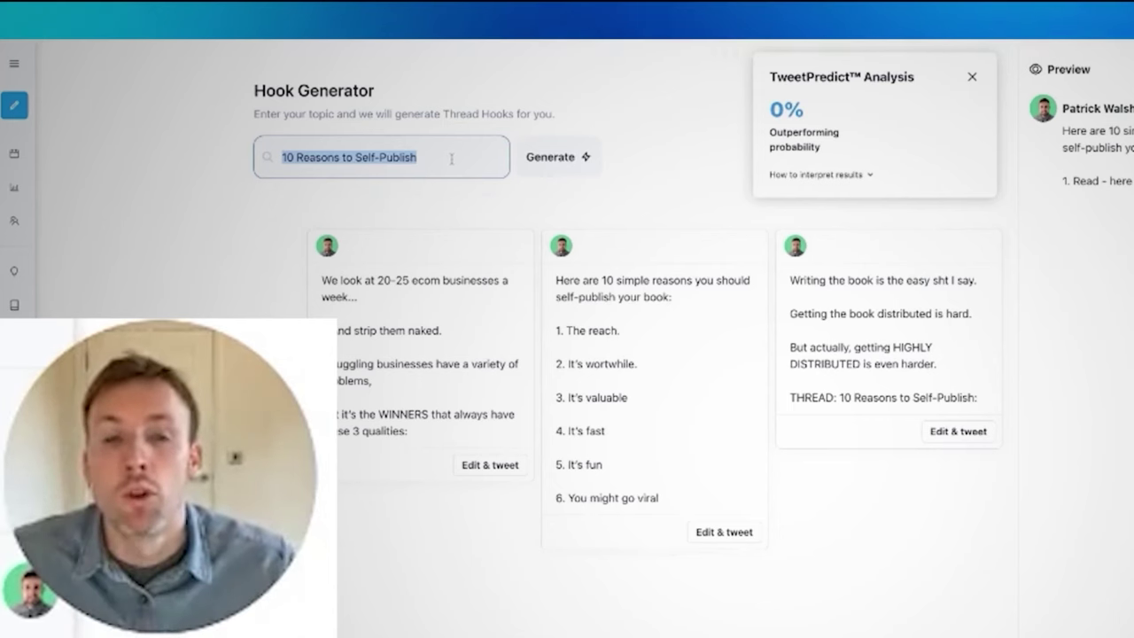